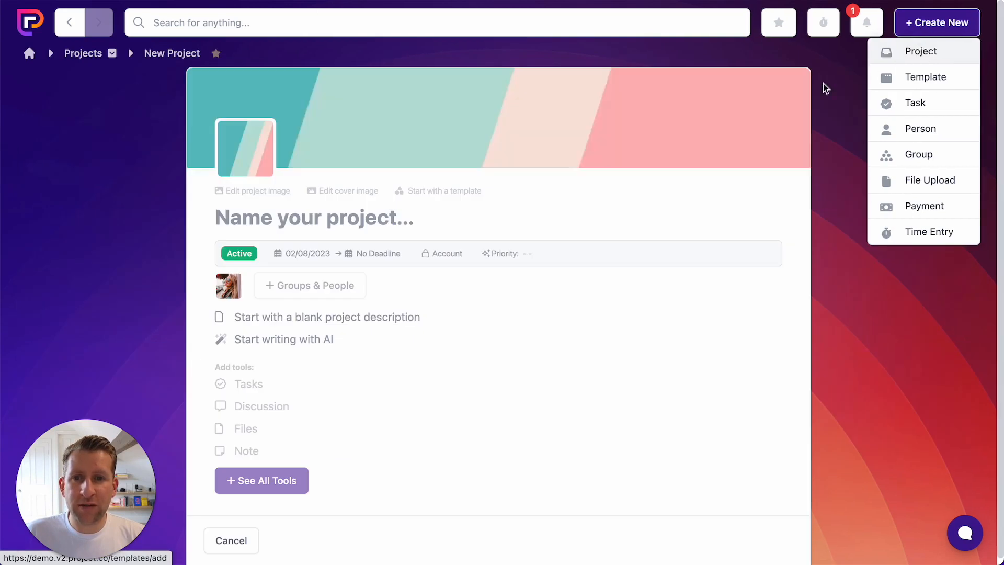
- Create a project named "Files demo" and add the Files tool to it, opening the tool's page
text(Files demo)
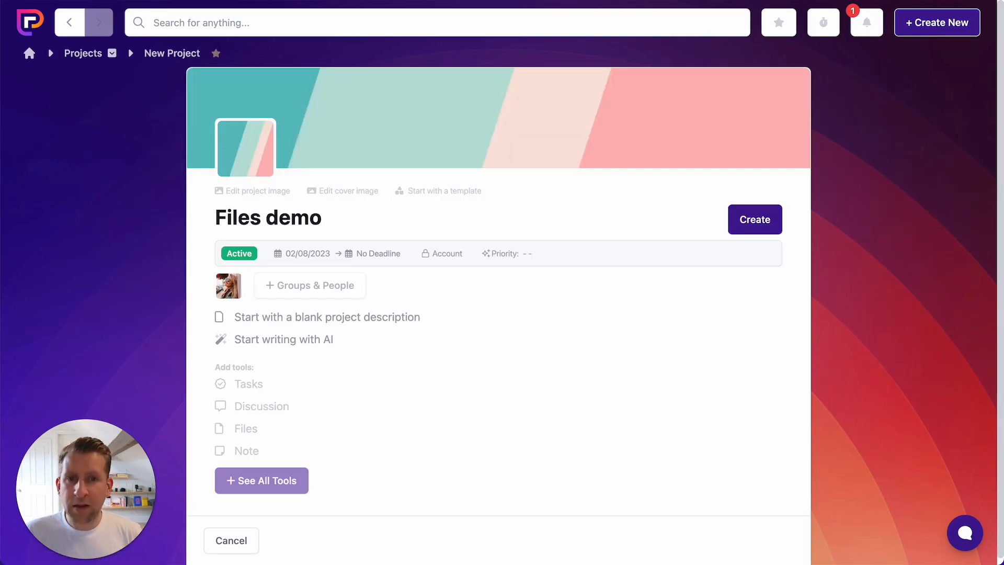
key(Return)
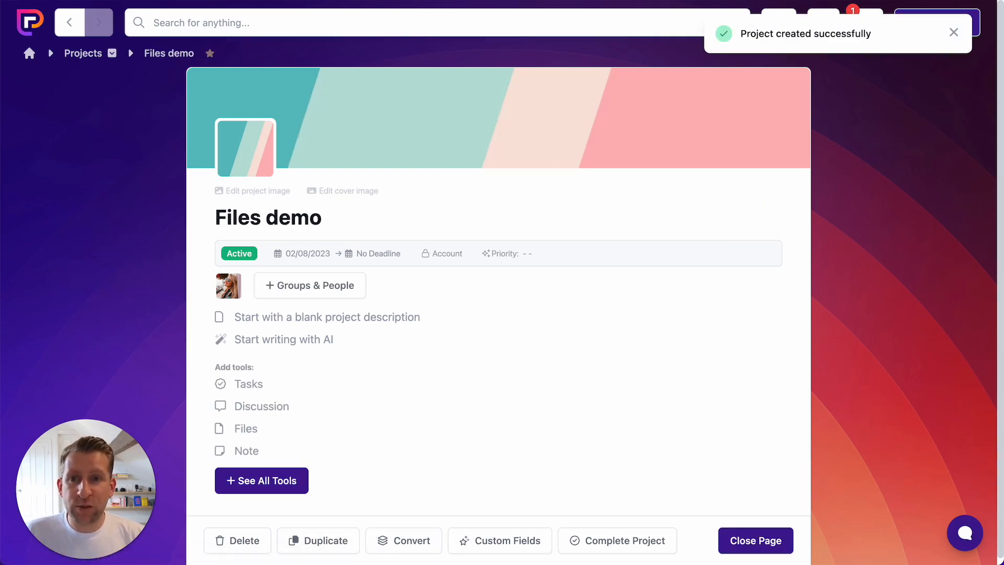
click(251, 430)
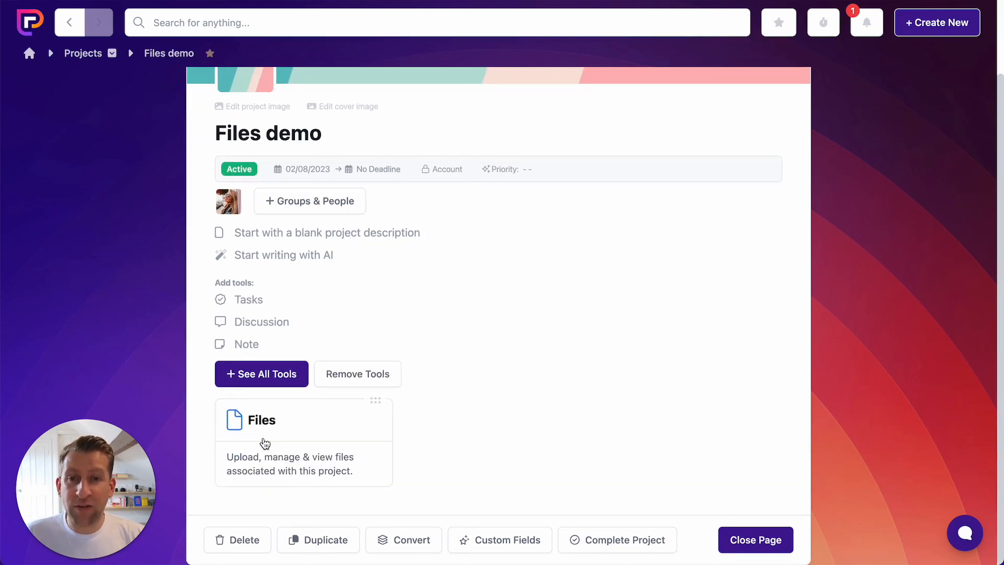
click(280, 439)
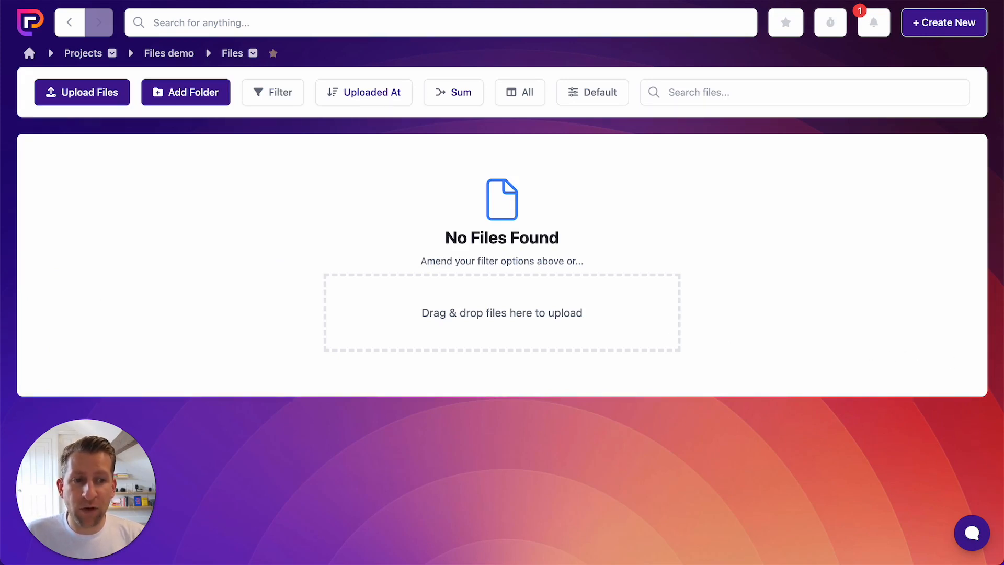
- Upload E-Book.pdf and Creatives Thumb.jpg to the project's files without linking them to a task
drag(857, 418, 518, 330)
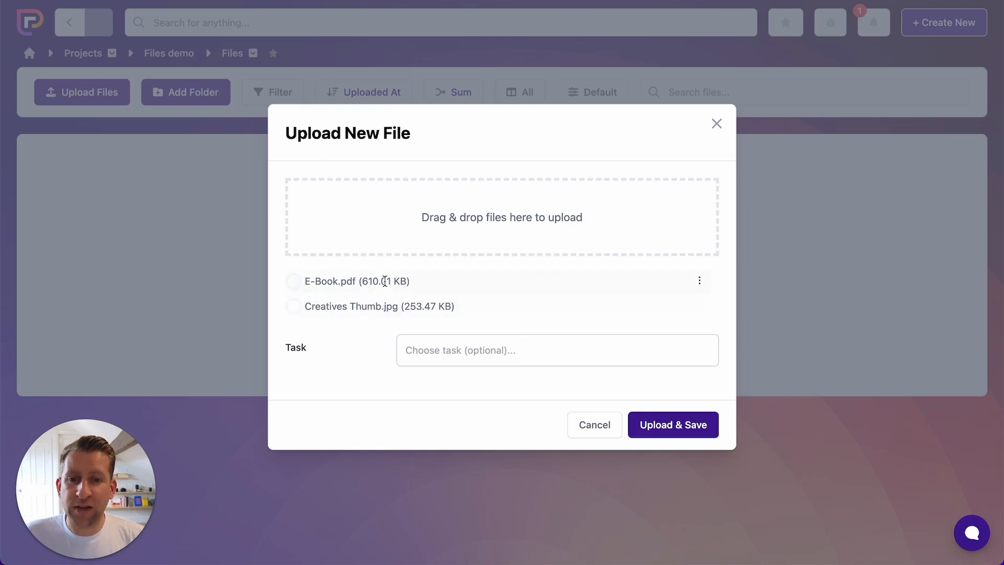
click(700, 283)
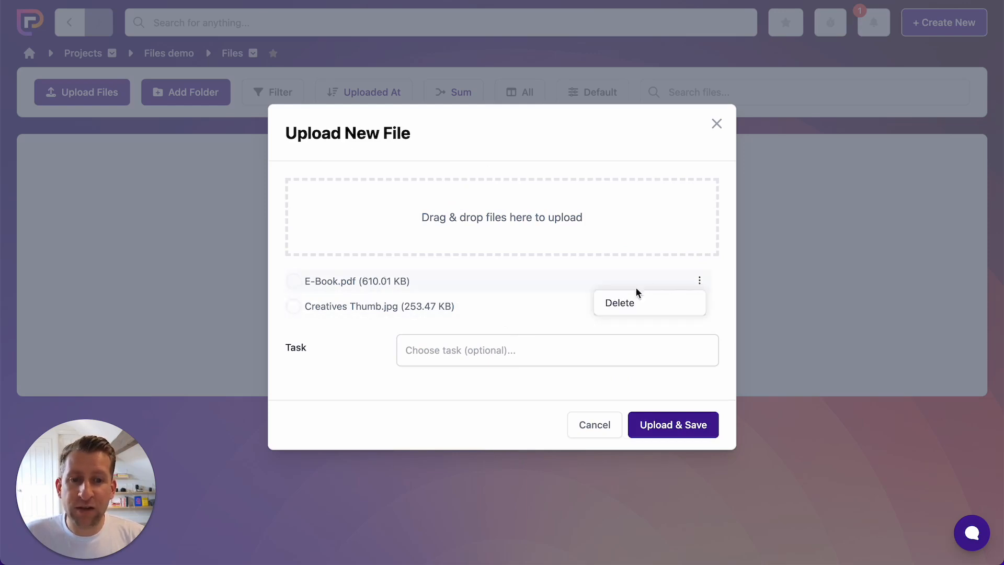
click(725, 290)
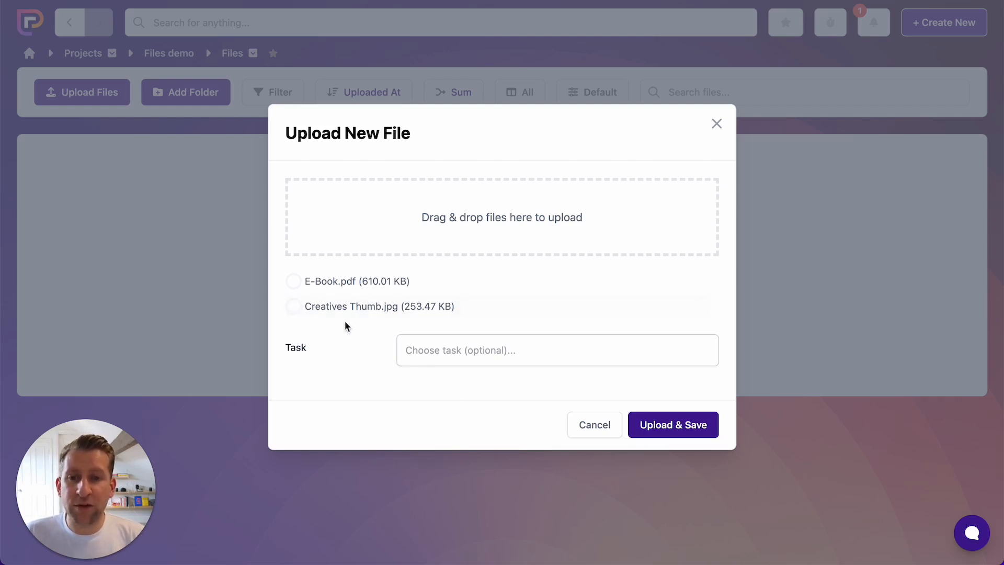
click(669, 428)
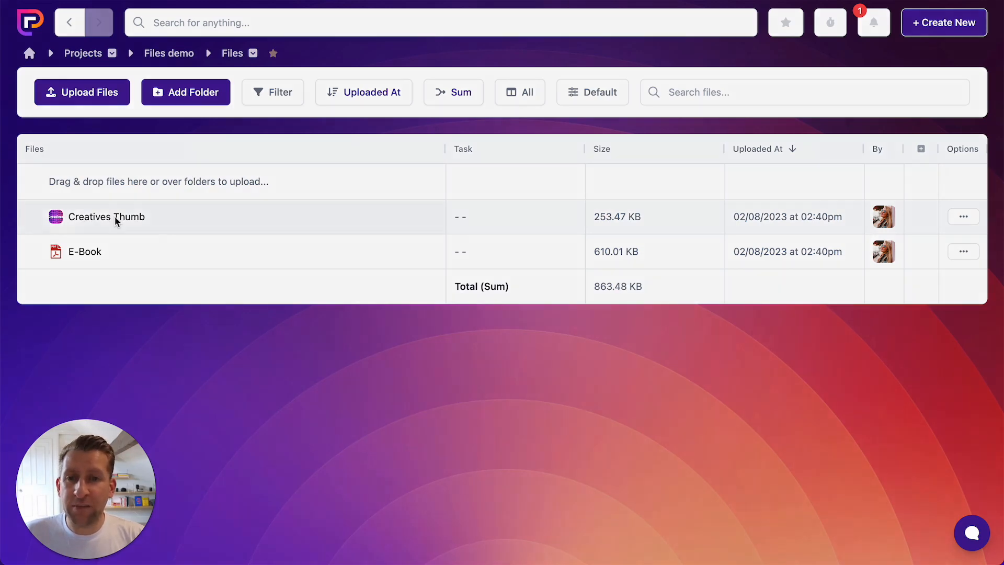
- Preview the Creatives Thumb image and the pages of the E-Book PDF, closing each preview
click(116, 217)
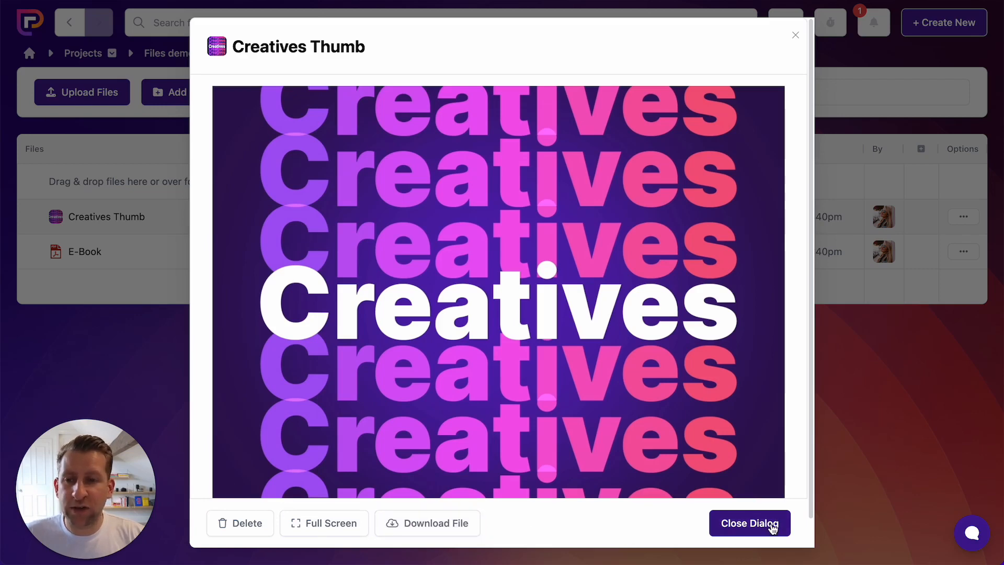
click(749, 523)
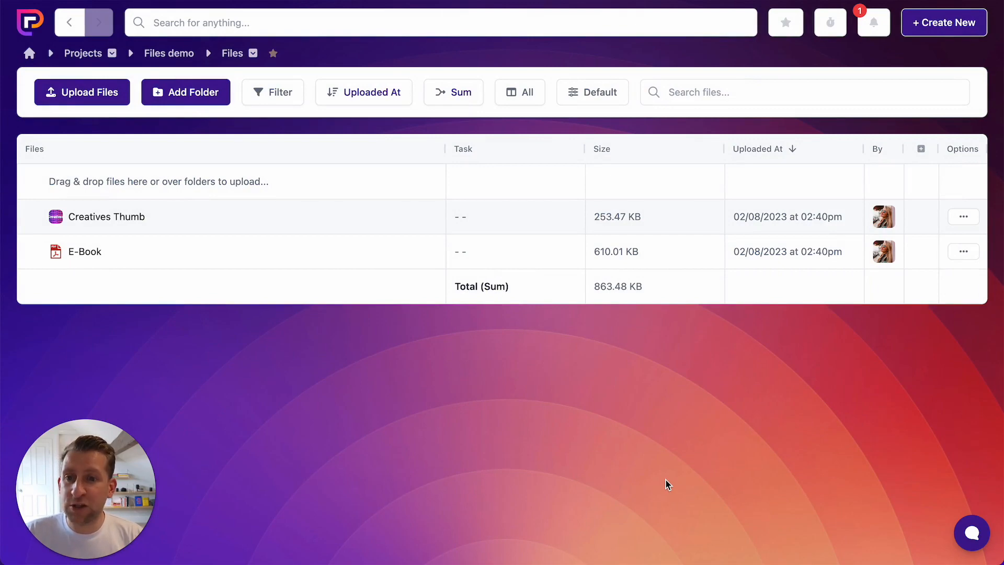
click(82, 253)
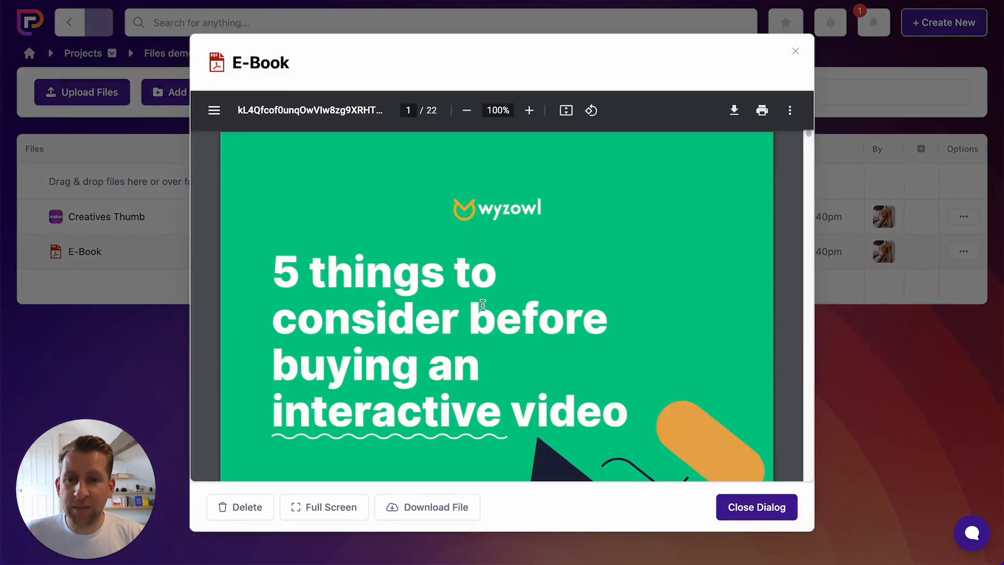
scroll(512, 300, down, 10)
scroll(512, 299, down, 4)
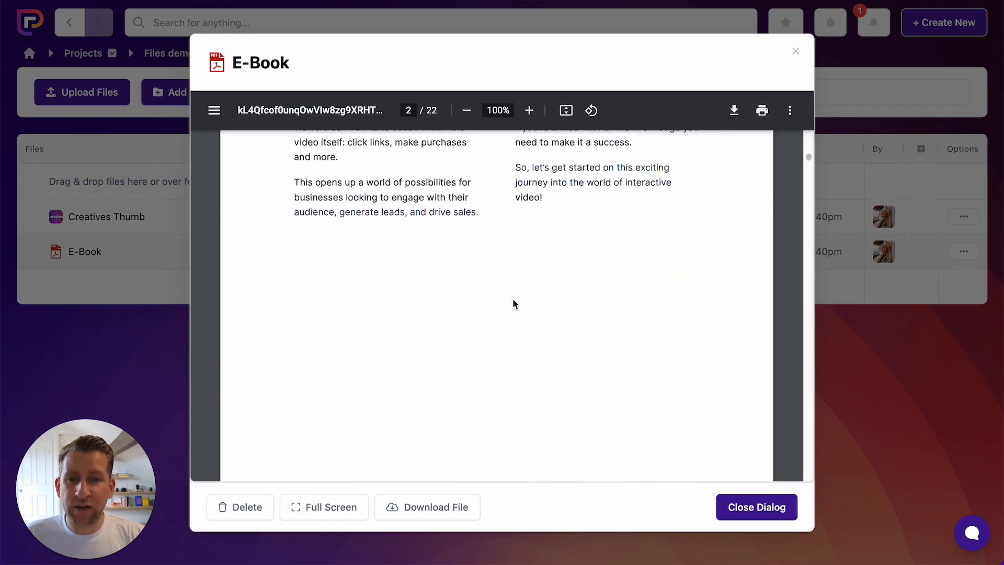
scroll(513, 298, up, 15)
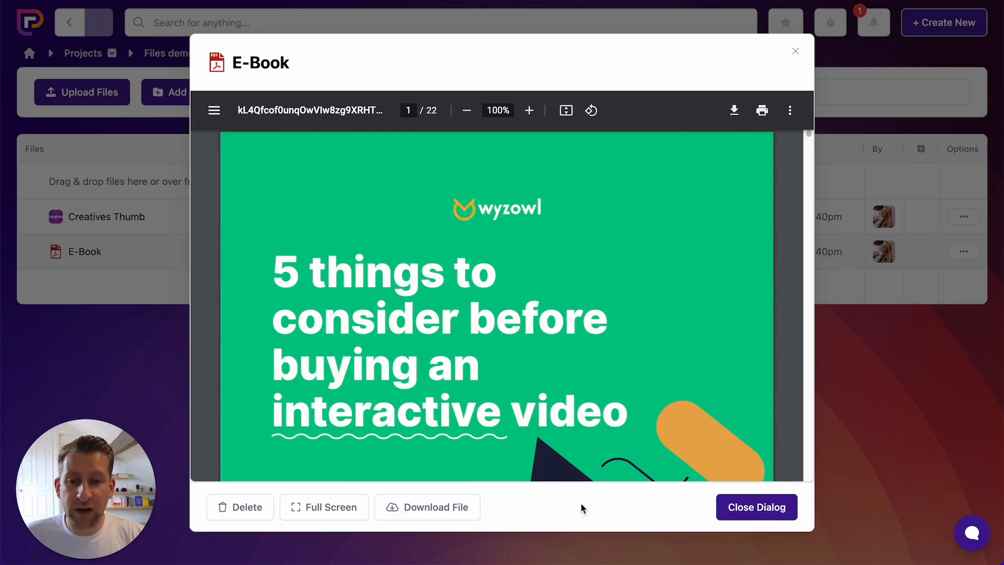
click(741, 508)
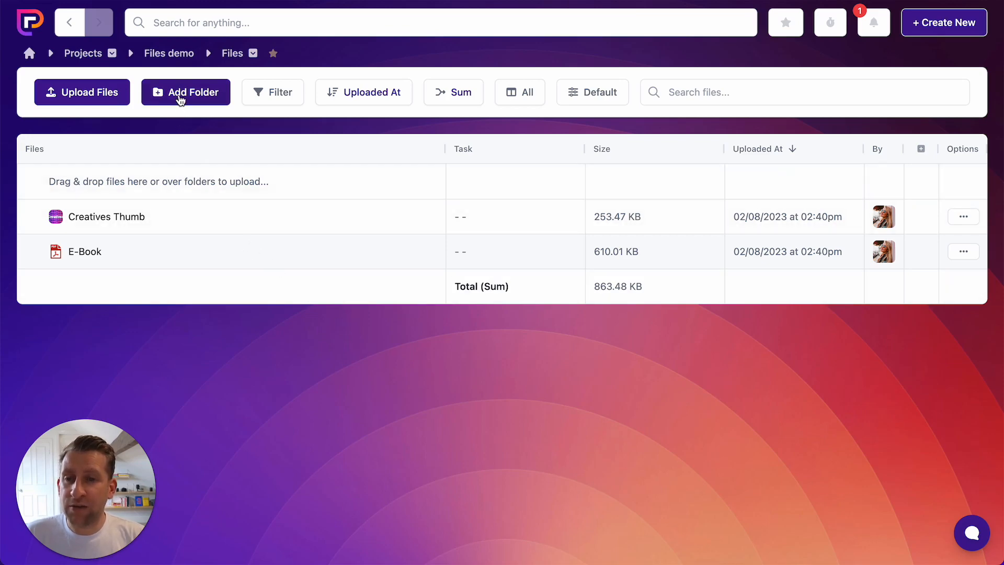
- Create a folder named "Folder A" and move the Creatives Thumb and E-Book files into it
click(197, 100)
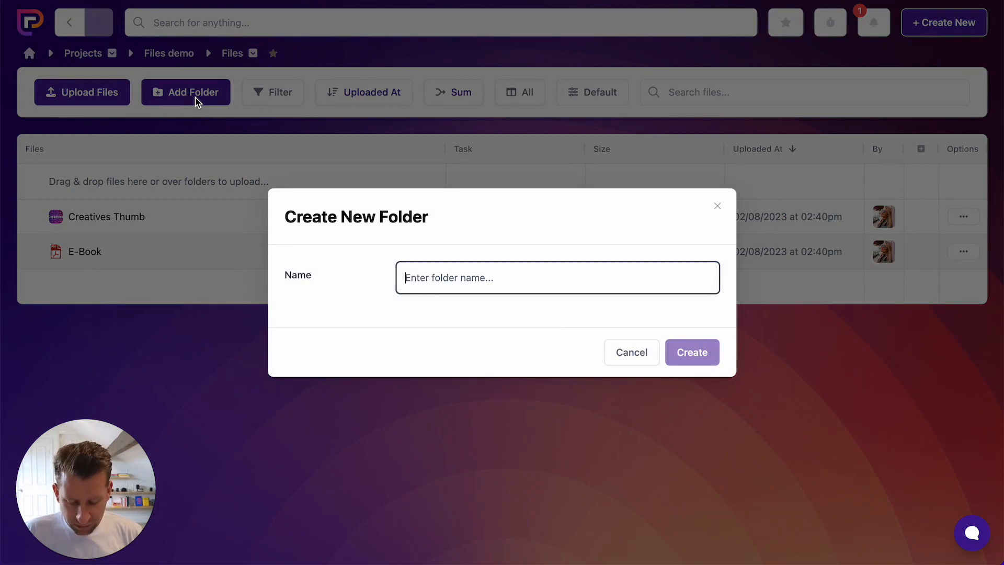
text(Folder A)
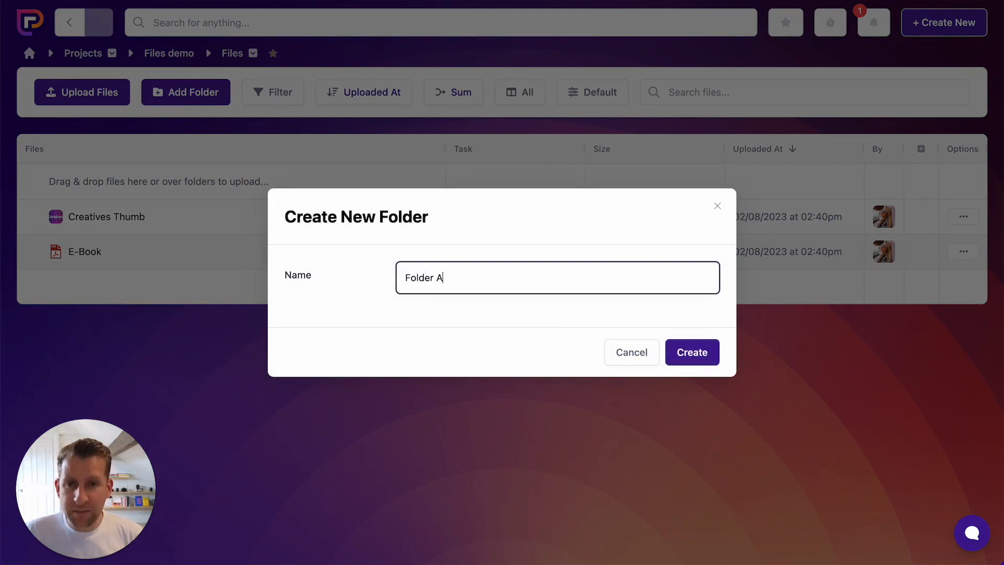
click(692, 352)
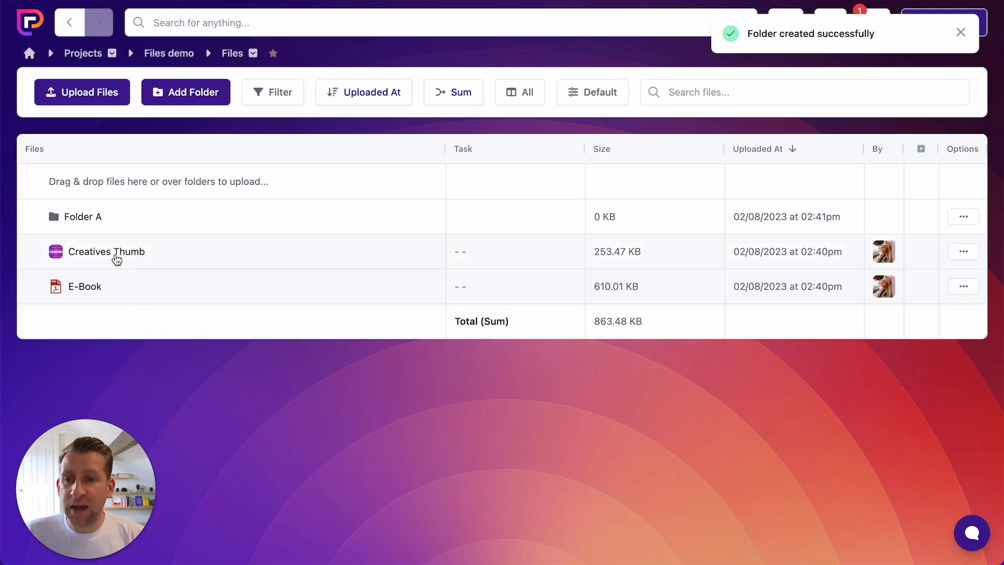
drag(115, 256, 99, 219)
drag(105, 286, 104, 226)
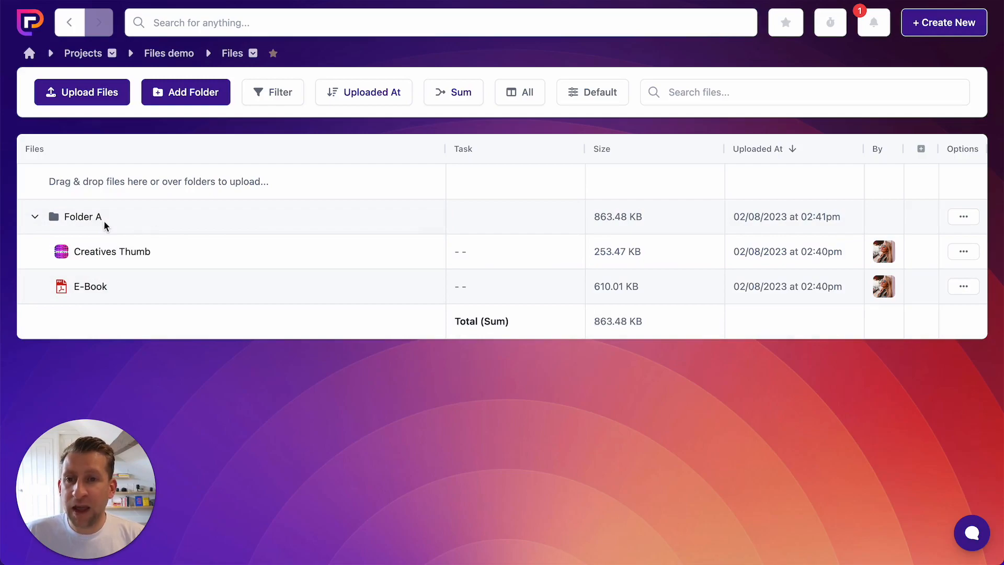
- Create a folder named "Folder Nested" with Folder A as its parent folder
click(201, 96)
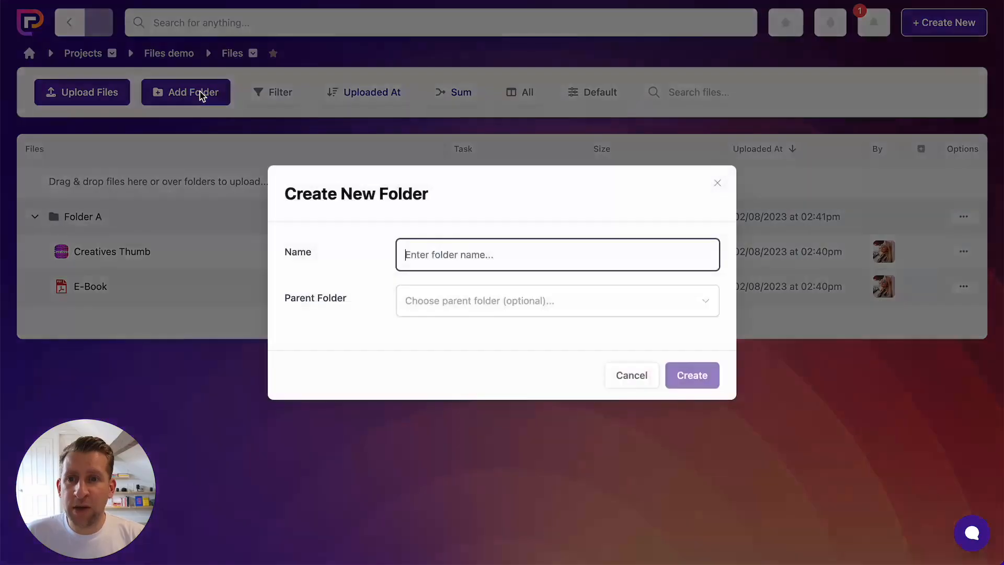
text(Folder )
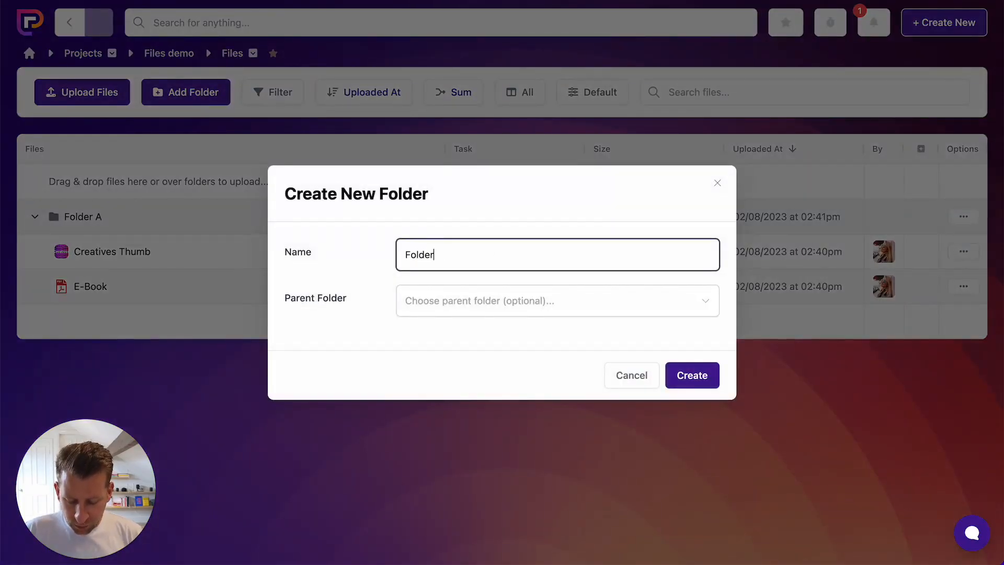
text(Nested)
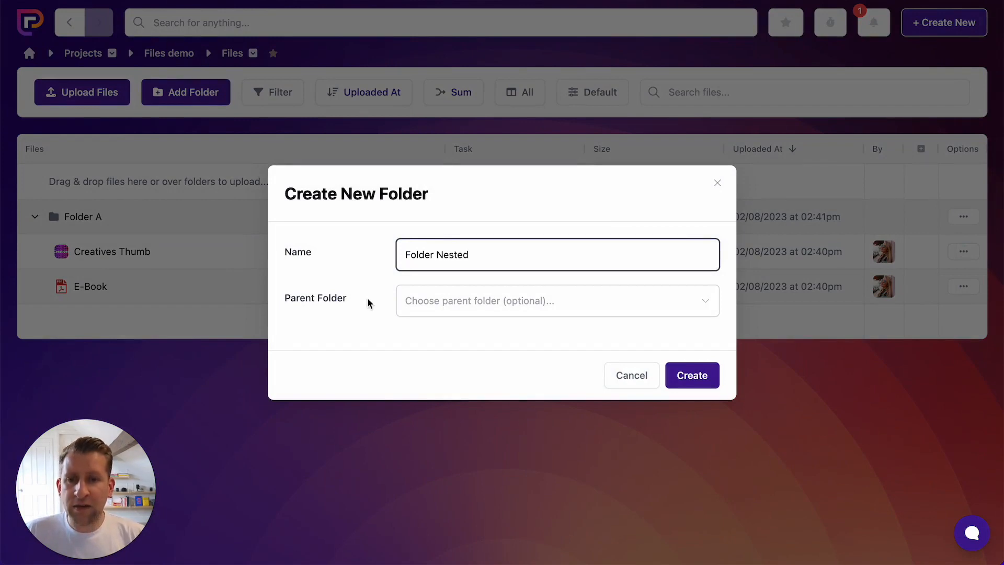
click(458, 305)
click(457, 343)
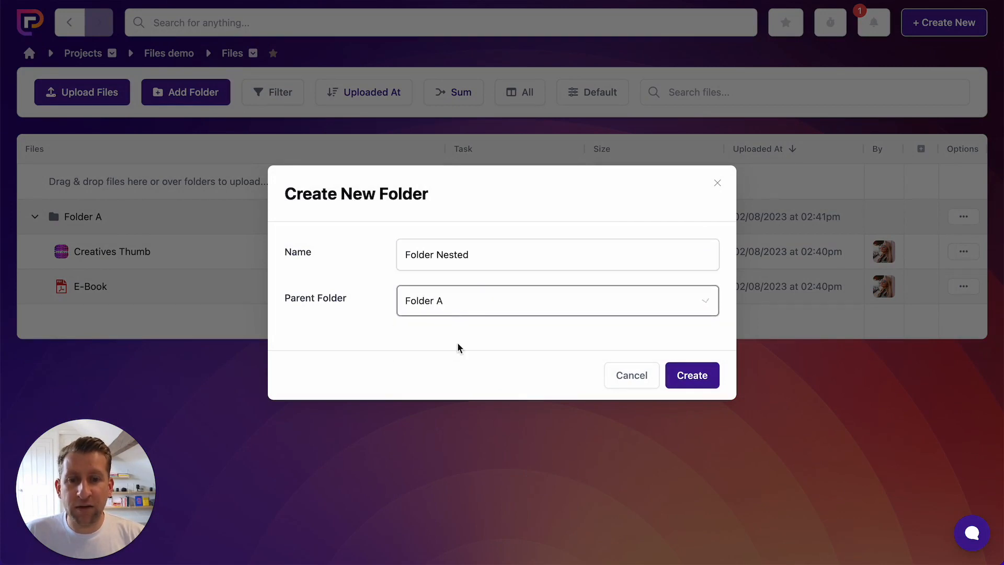
click(693, 377)
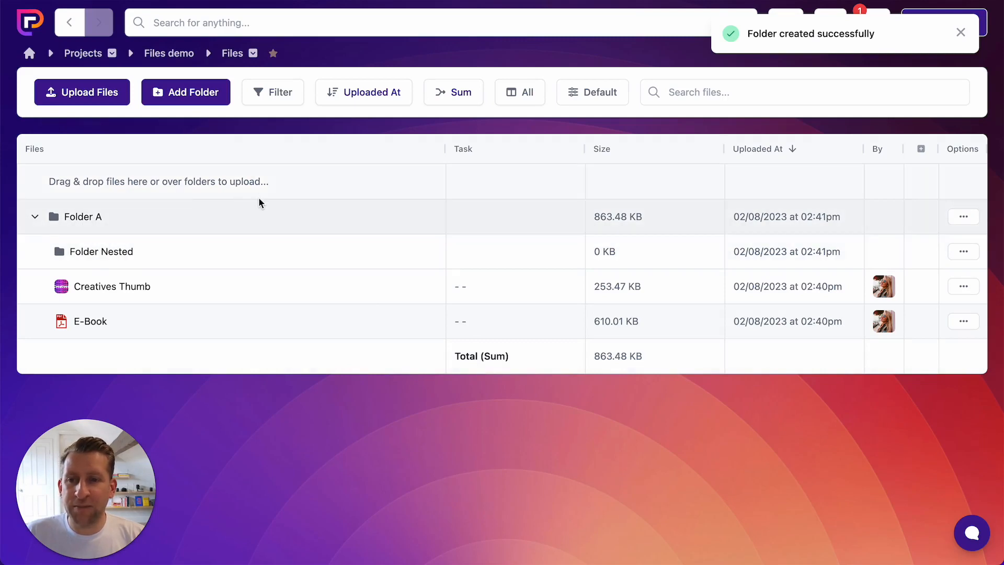
- Create a folder named "Folder B" without a parent and move it into Folder A
click(187, 98)
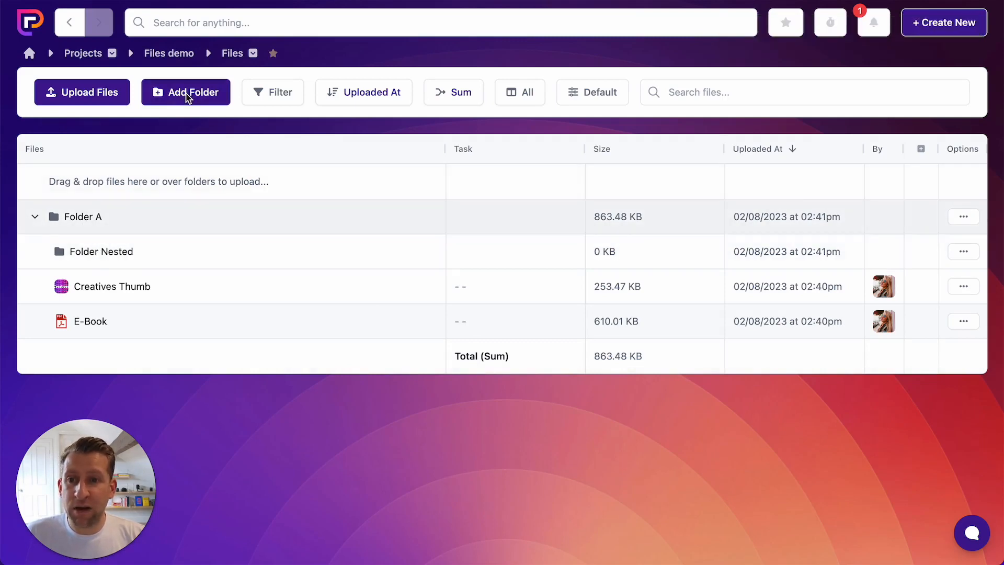
text(Folder B)
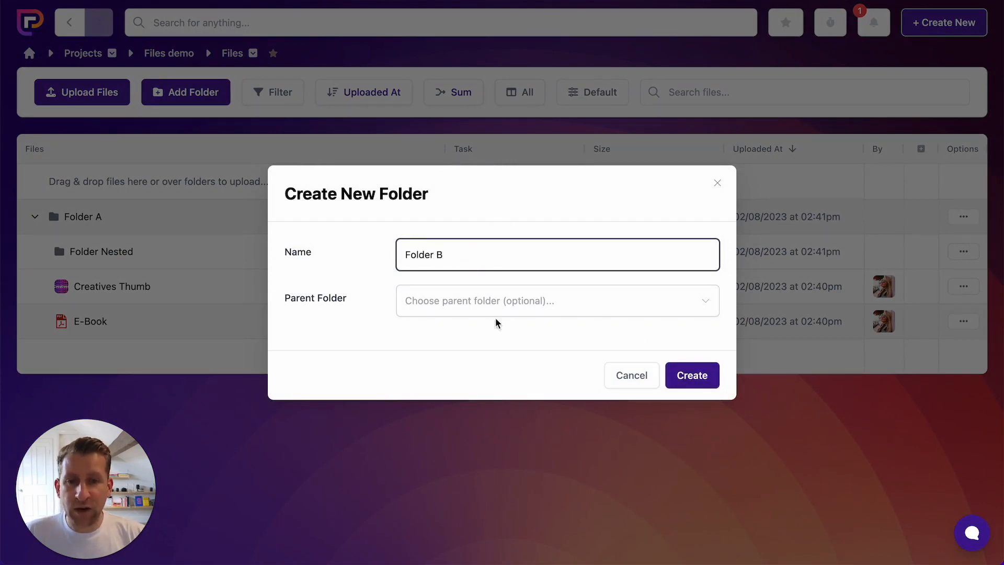
click(701, 381)
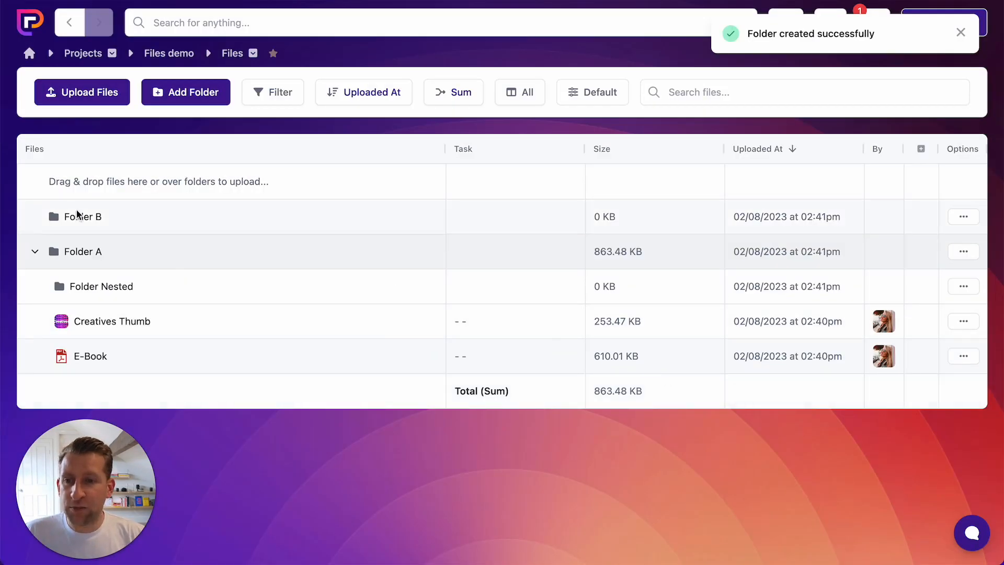
drag(83, 215, 88, 266)
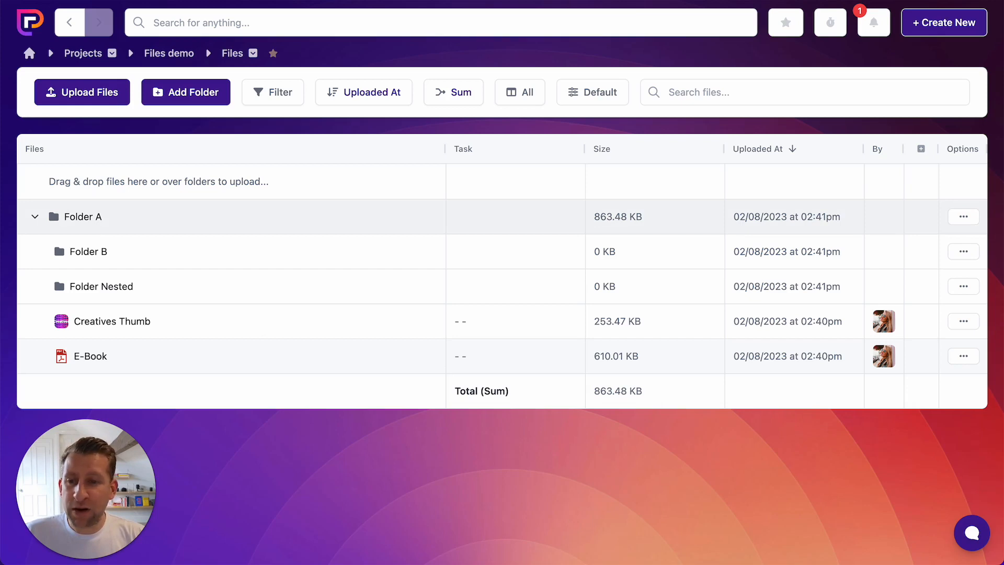
- Upload Logo.png directly into Folder B without linking it to a task
drag(1003, 459, 126, 255)
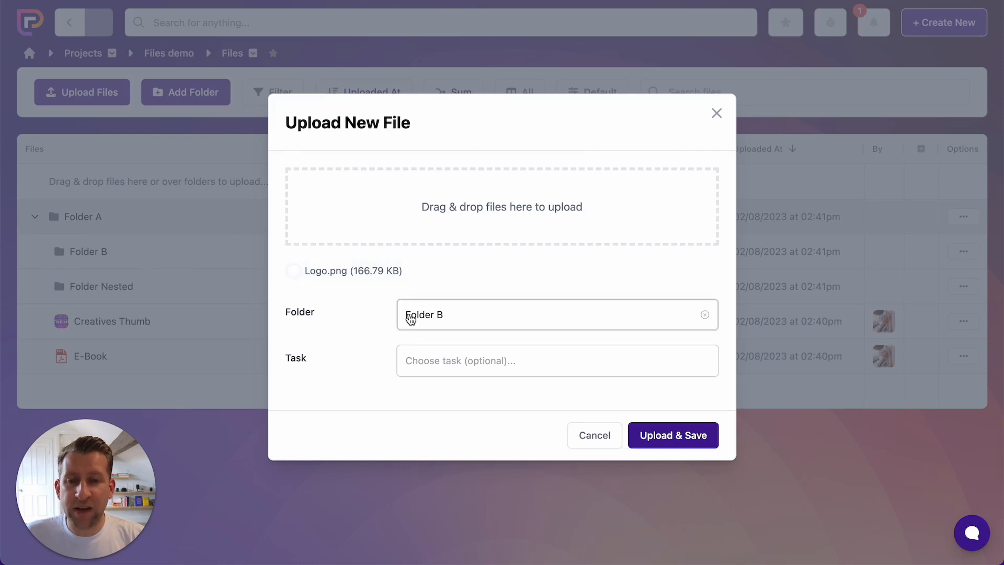
click(692, 440)
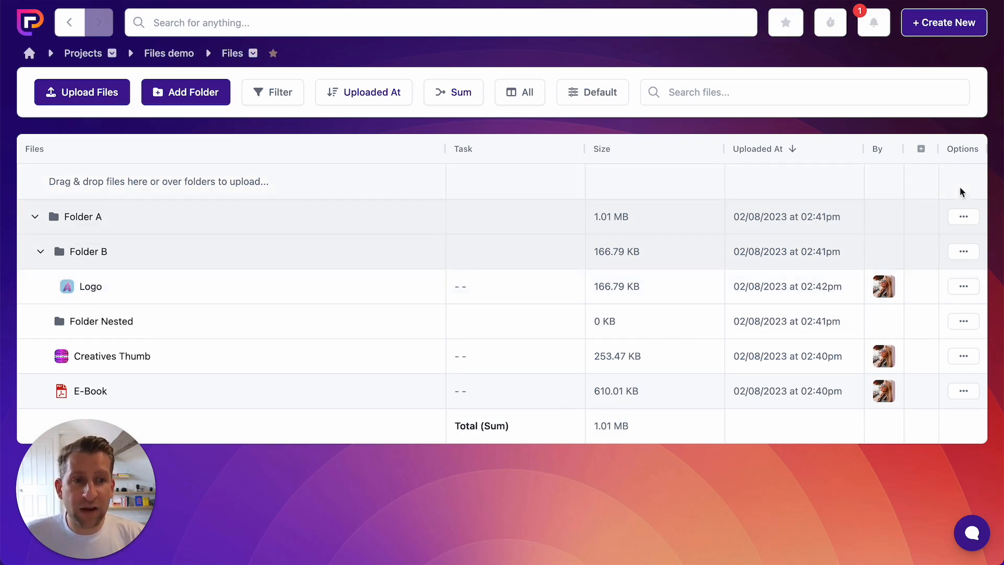
- Check the options for the Logo file and Folder B, including the Logo's rename settings, and leave without saving
click(966, 293)
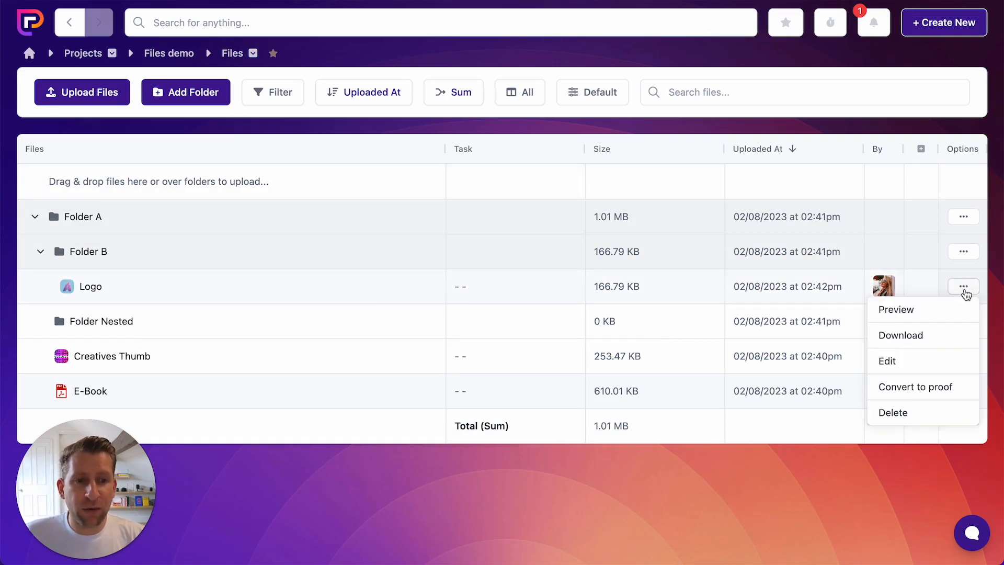
click(947, 310)
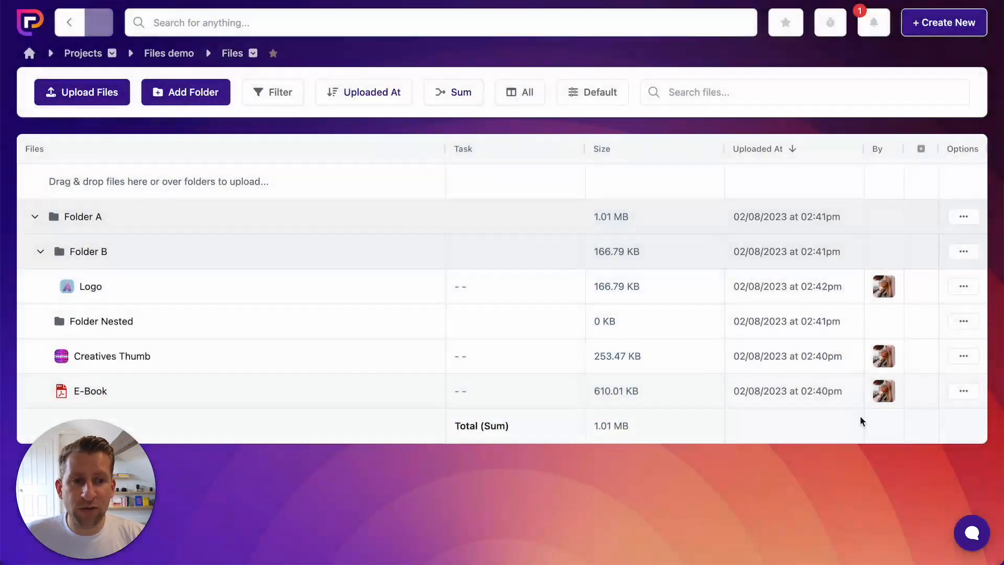
click(963, 251)
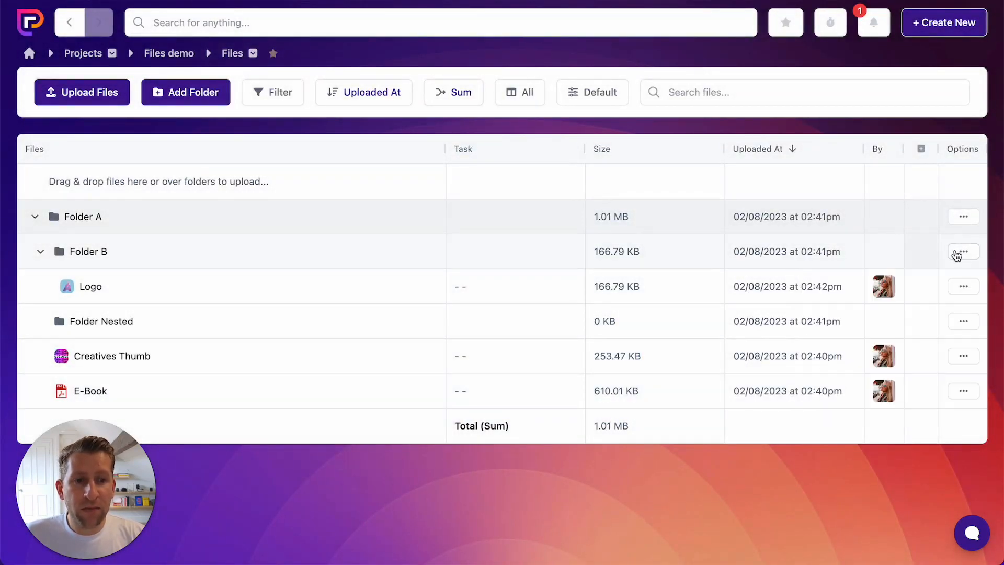
click(965, 286)
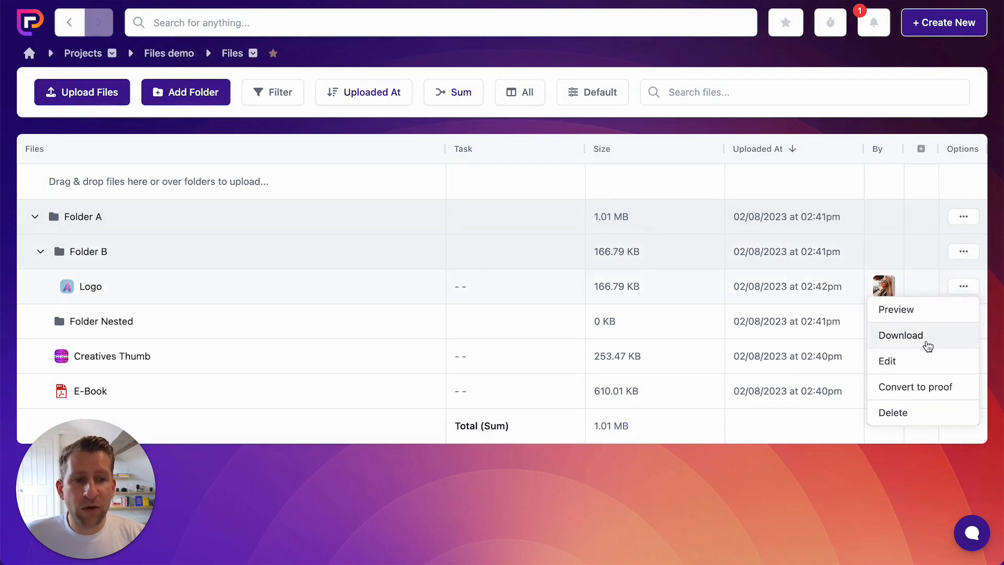
click(902, 368)
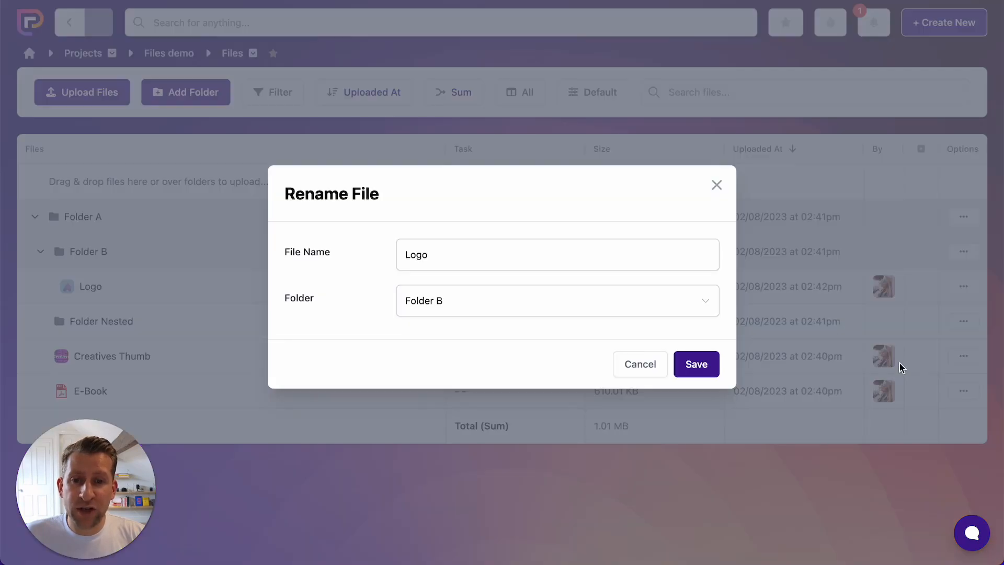
click(642, 364)
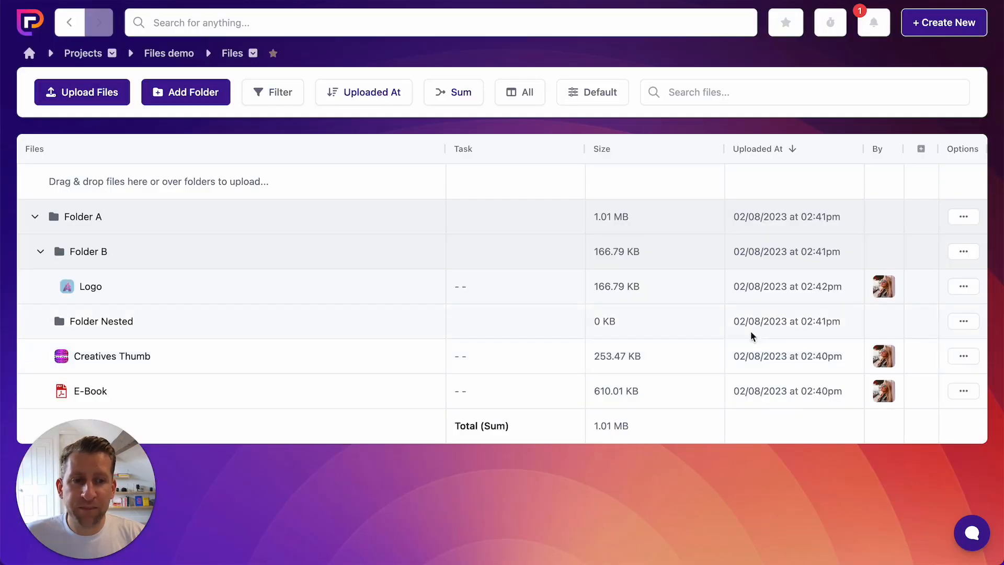
- Review the Logo file's available actions and Folder A's file upload form, leaving without uploading anything
click(961, 288)
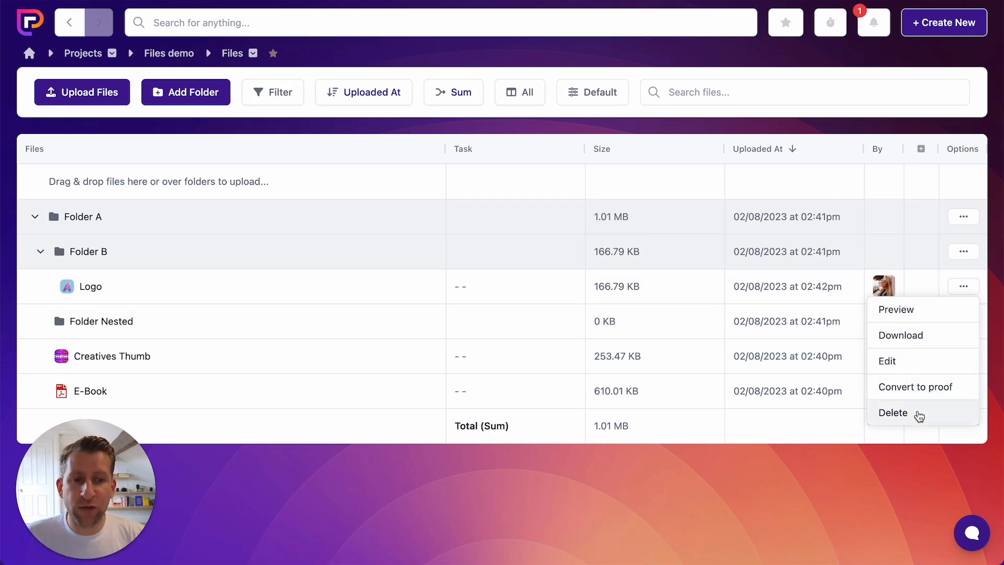
click(891, 473)
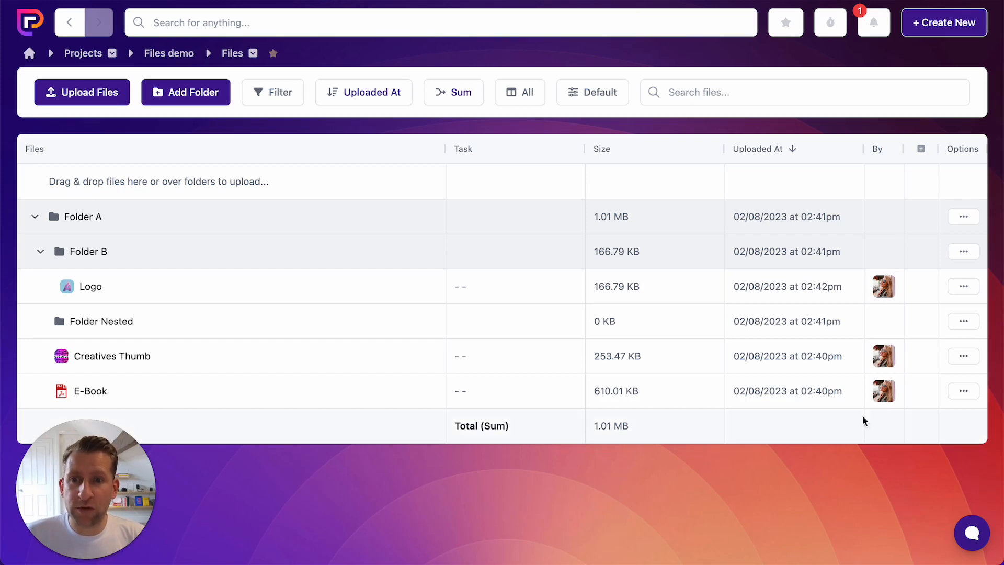
click(967, 219)
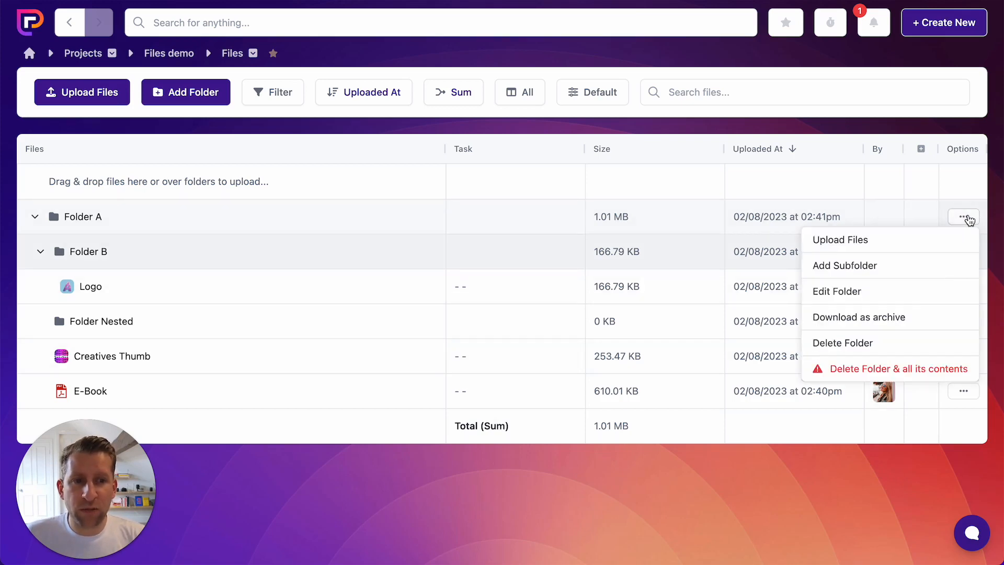
click(872, 241)
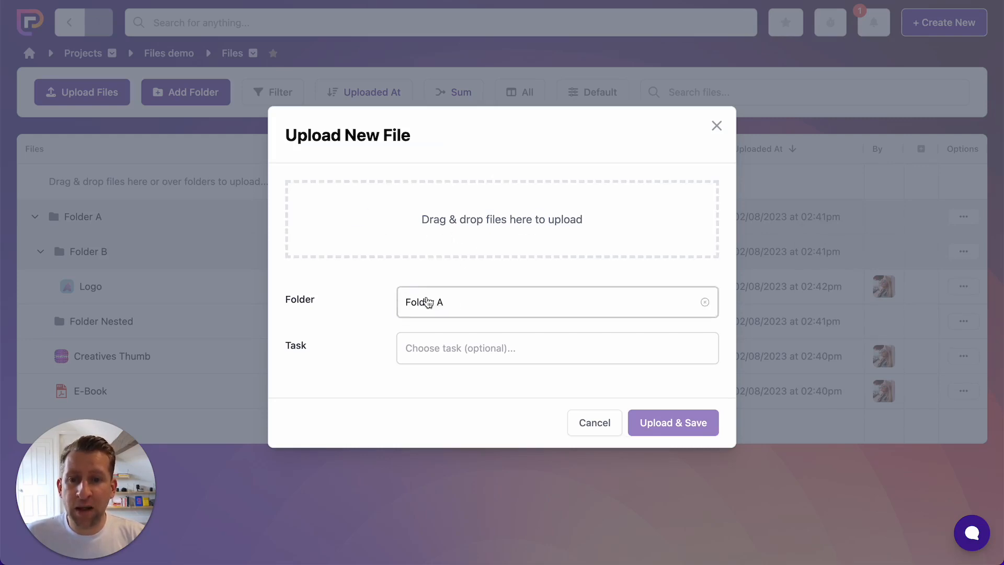
click(594, 423)
- Check Folder A's subfolder creation form without creating one, and review its folder options, including deletion with all contents
click(964, 217)
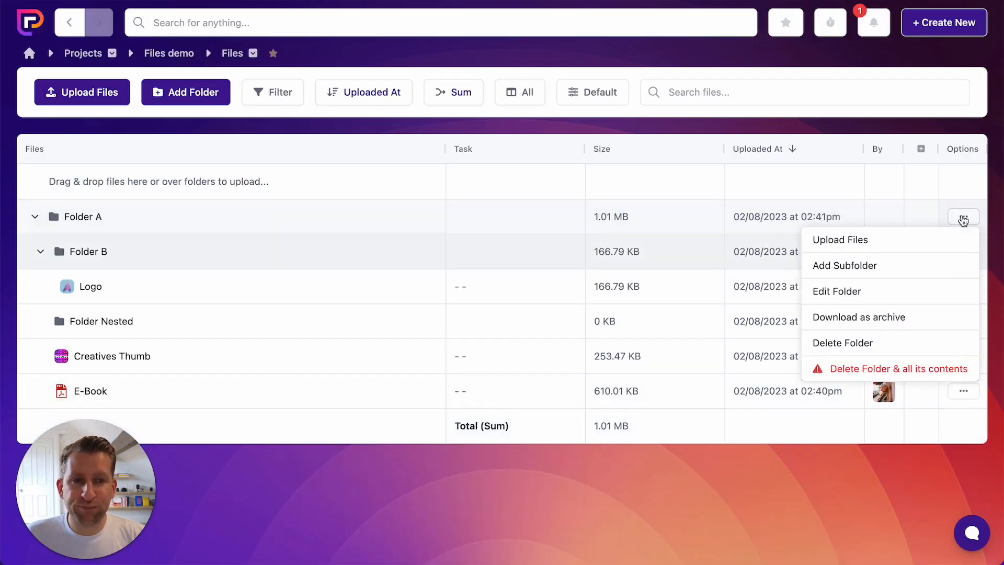
click(866, 266)
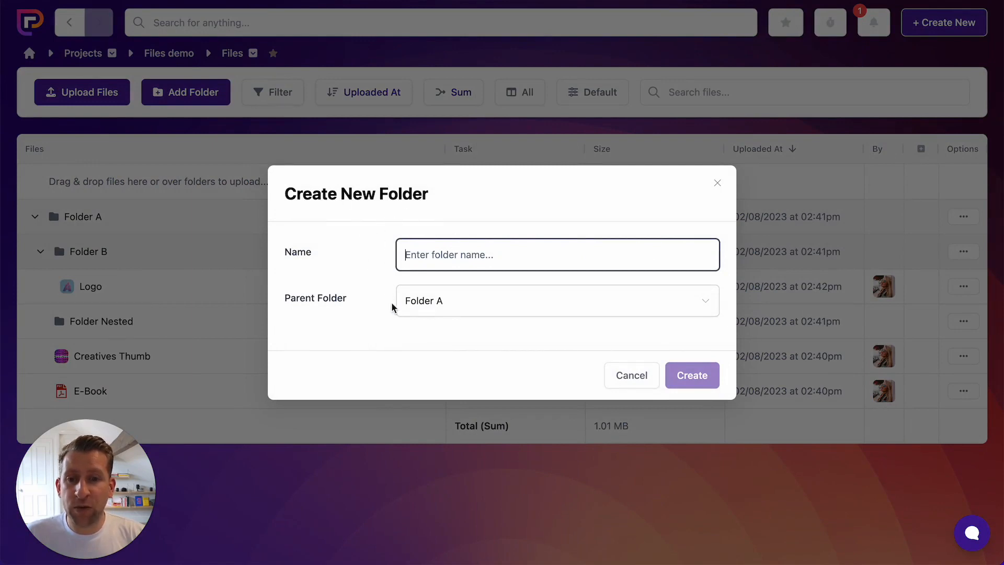
click(628, 380)
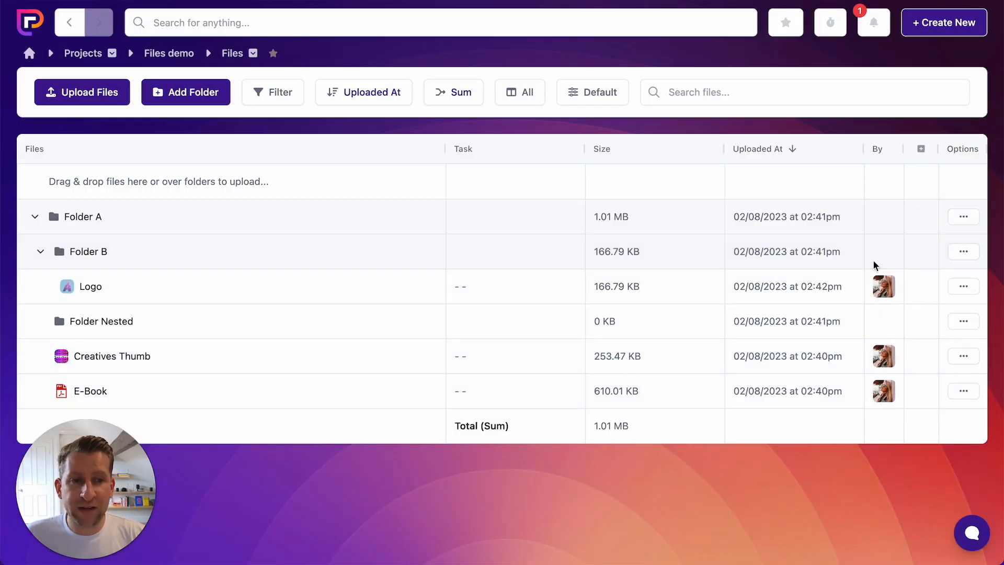
click(963, 216)
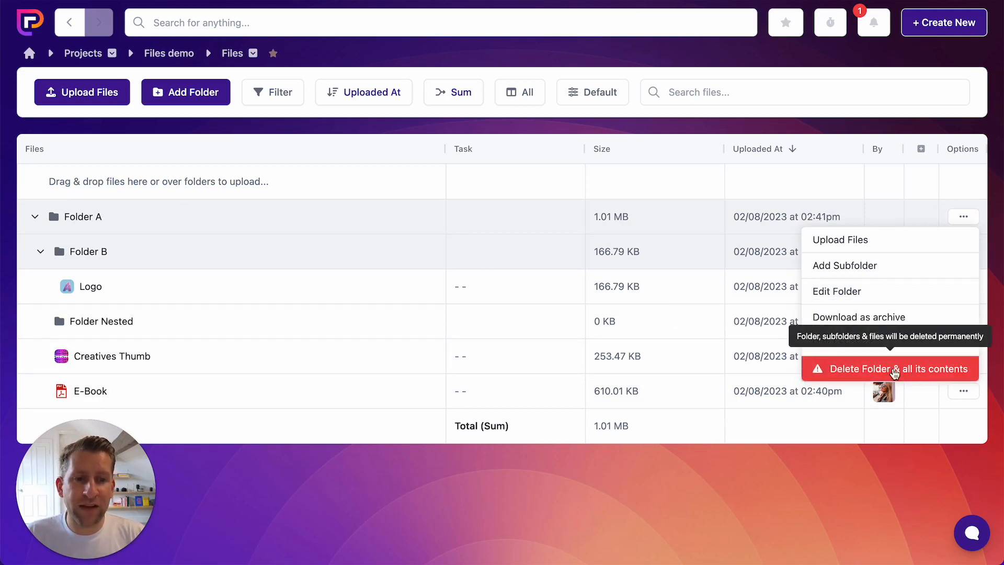
click(823, 462)
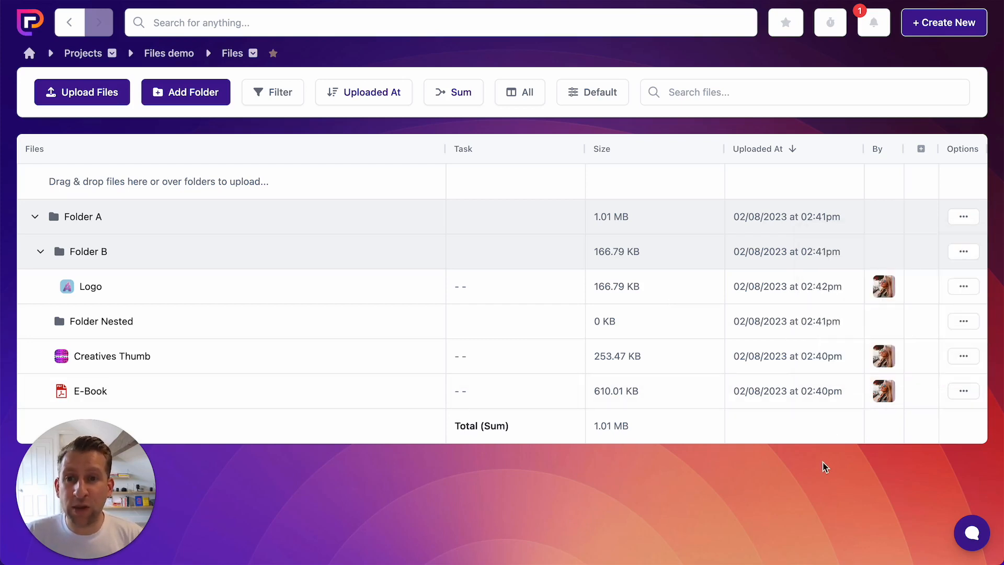